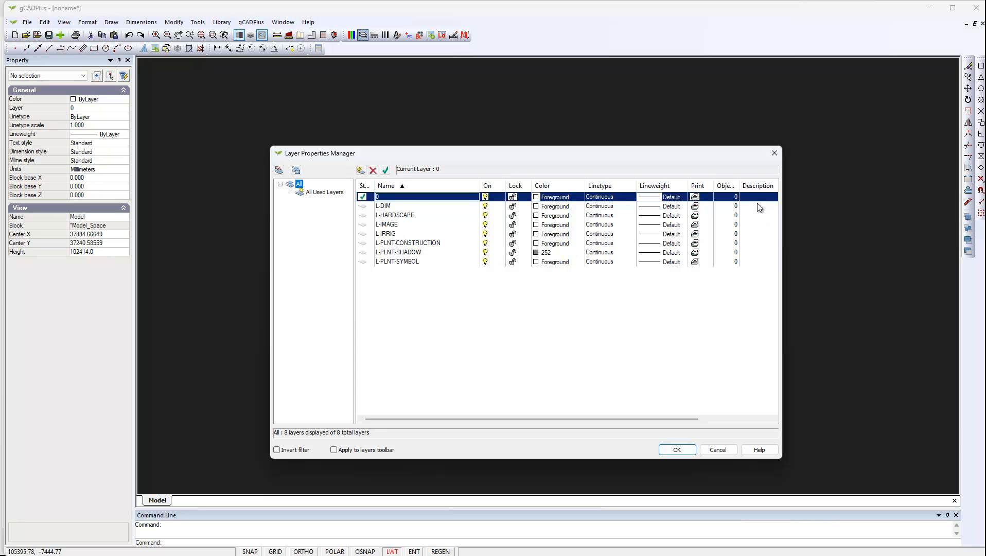
Start a new drawing from the FrontGarden.lcd template
left_click(774, 152)
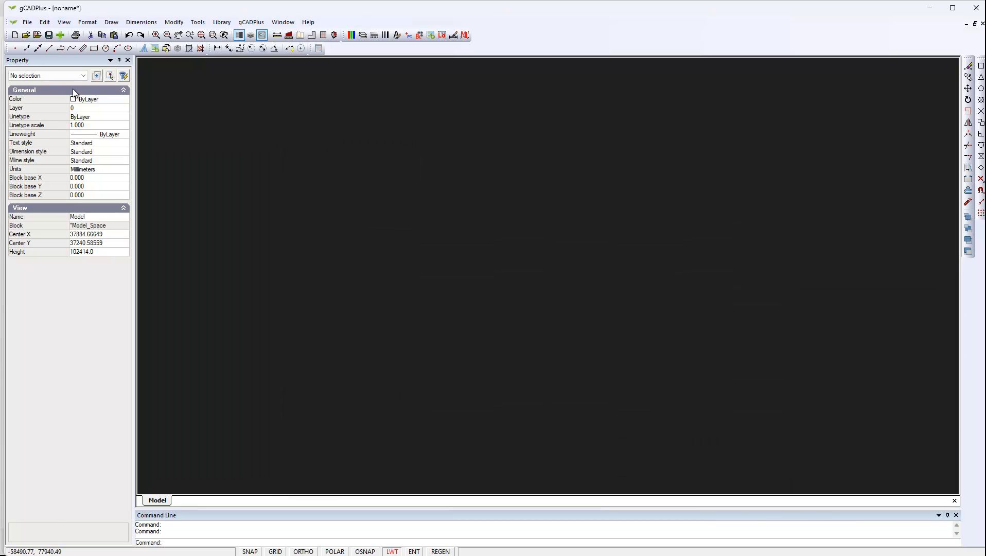
left_click(15, 35)
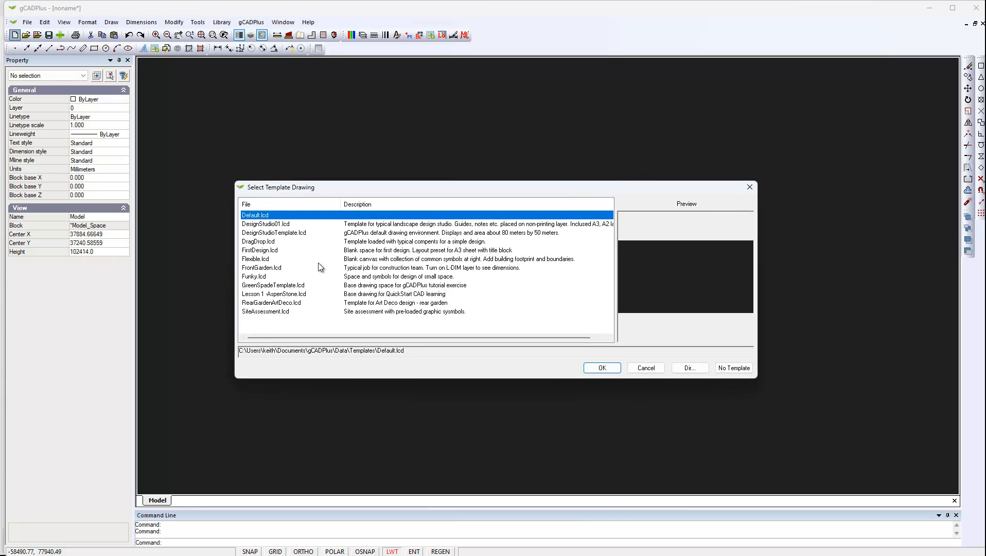
left_click(289, 268)
left_click(599, 367)
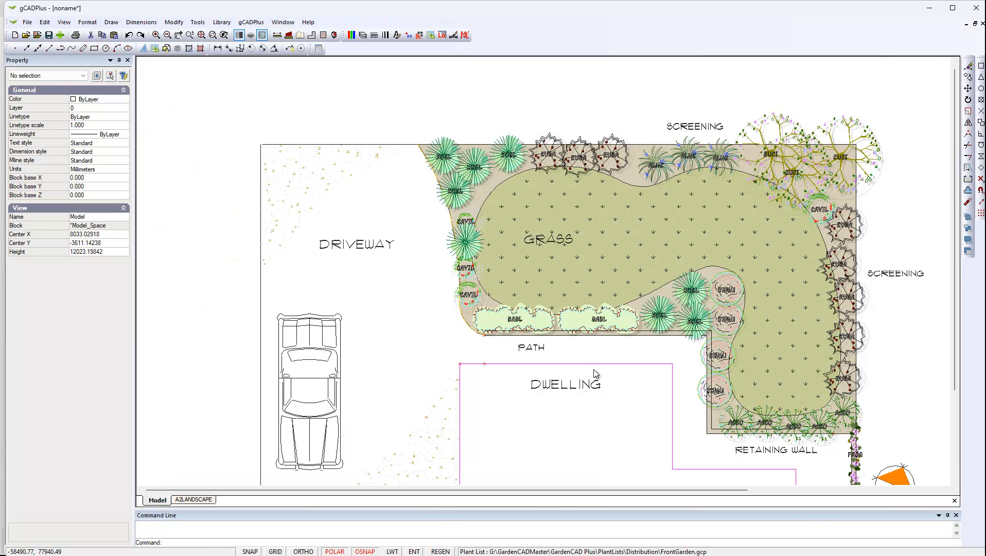
Create a new layer group filter in the Layer Properties Manager and name it Shapes
middle_click_drag(420, 262, 391, 306)
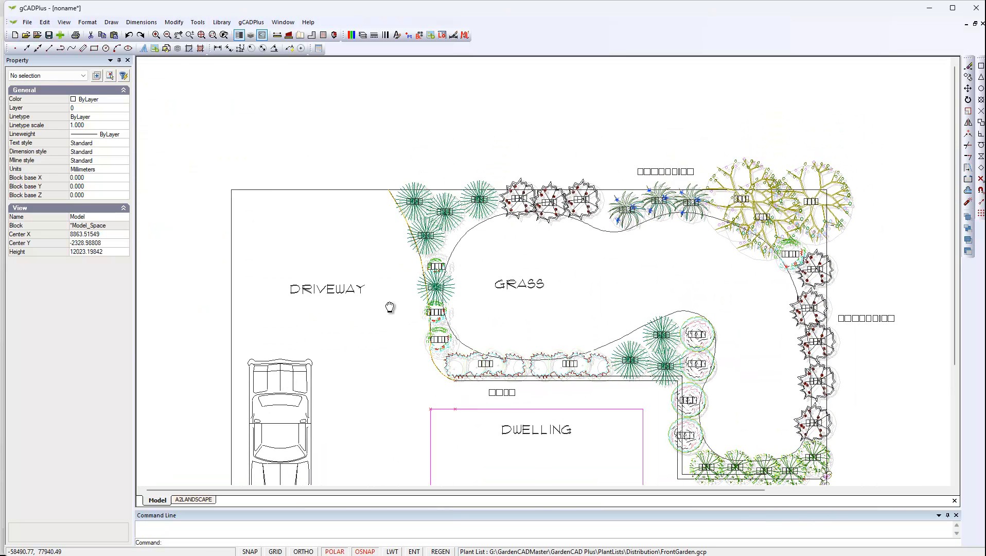
left_click(361, 36)
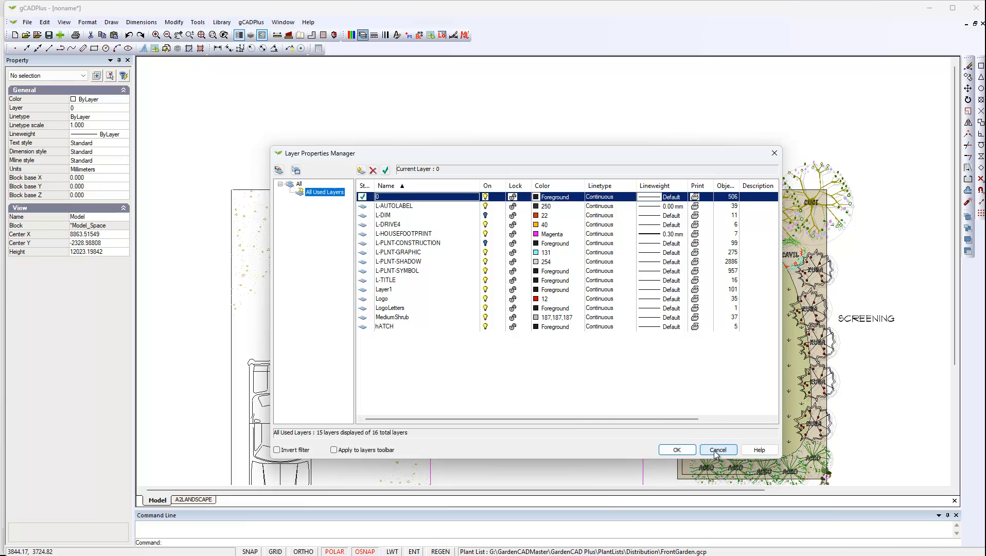
left_click(279, 170)
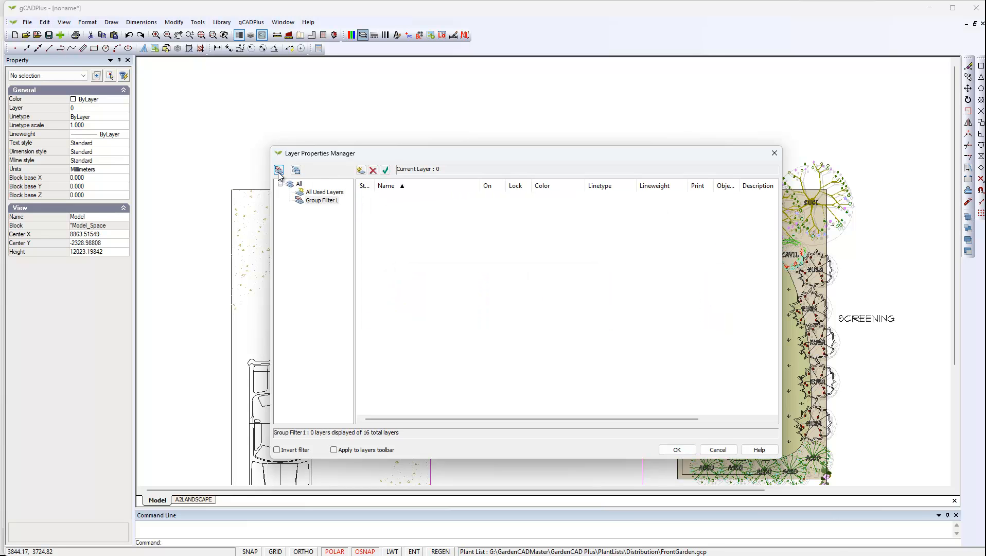
right_click(320, 201)
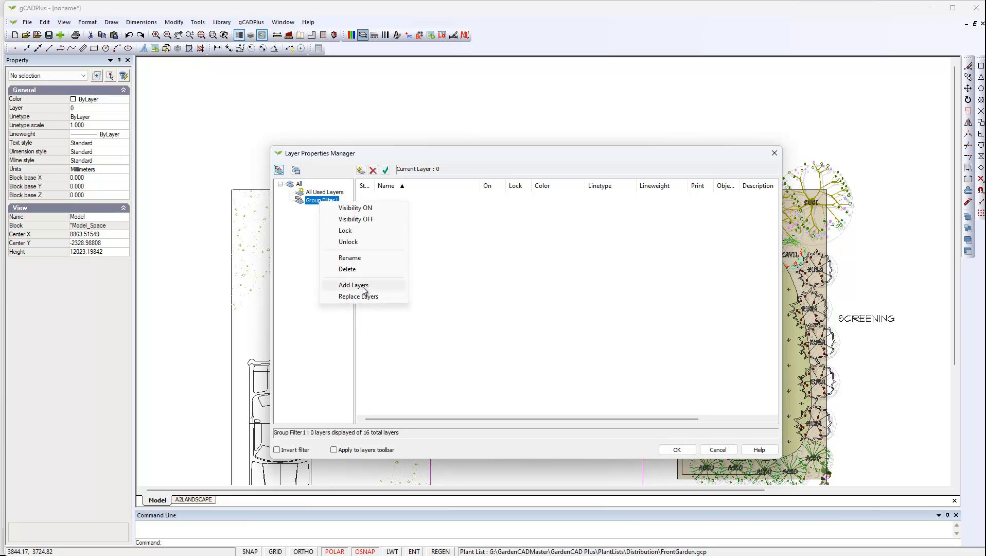
left_click(340, 258)
type("Shap[es")
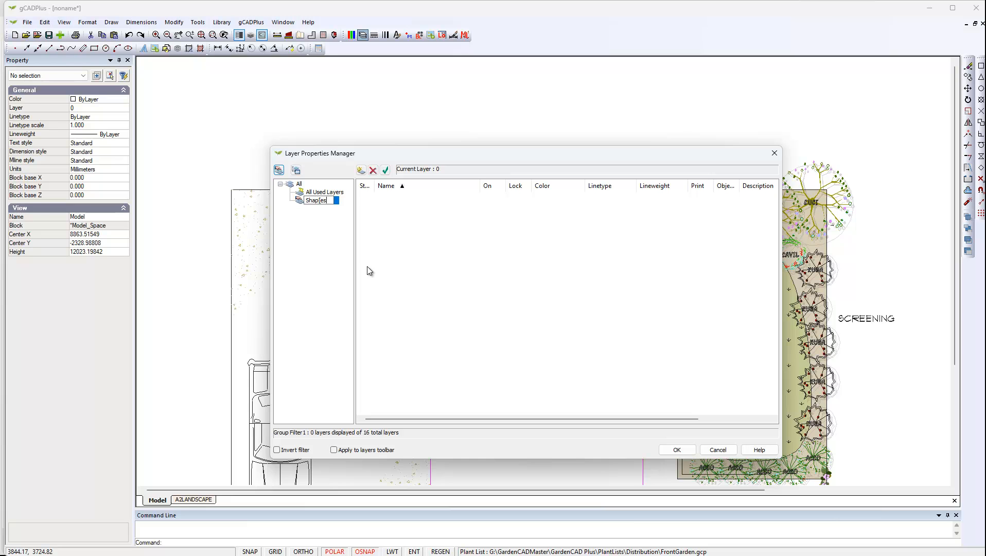
key("BackSpace")
key("BackSpace")
key("BackSpace")
type("es")
key("Return")
Add three new layers, Layer2, Layer3 and Layer4, to the Shapes group filter and apply the changes
left_click(361, 170)
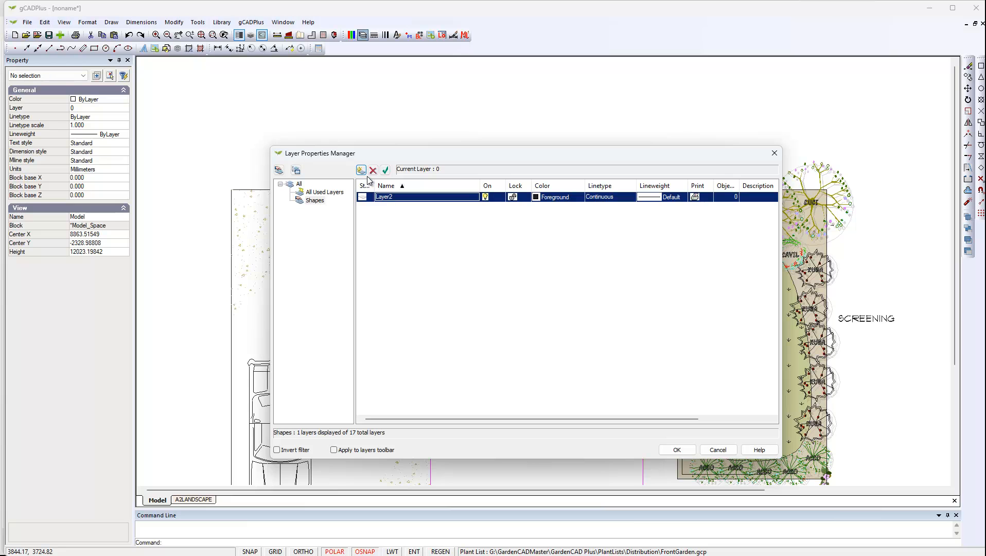
left_click(361, 170)
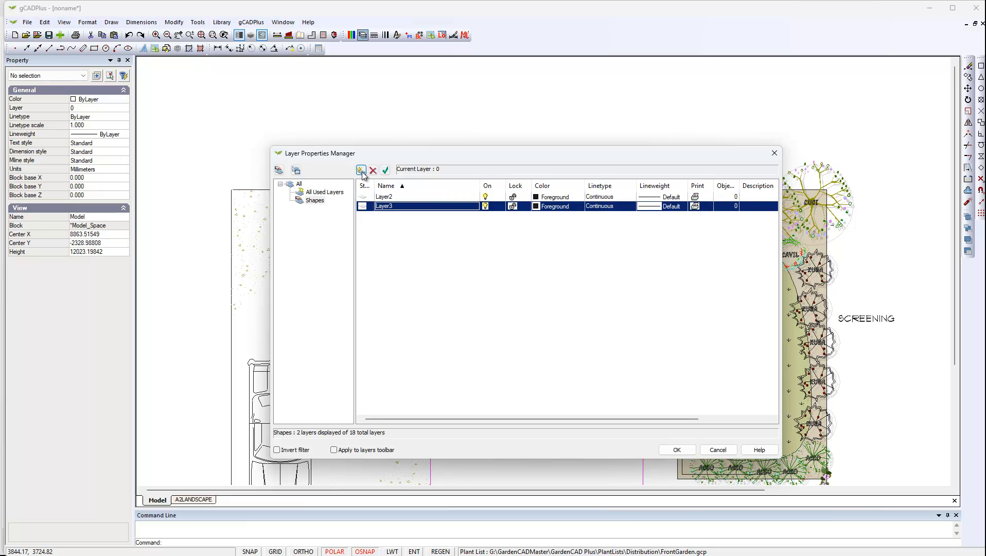
left_click(361, 171)
left_click(402, 198)
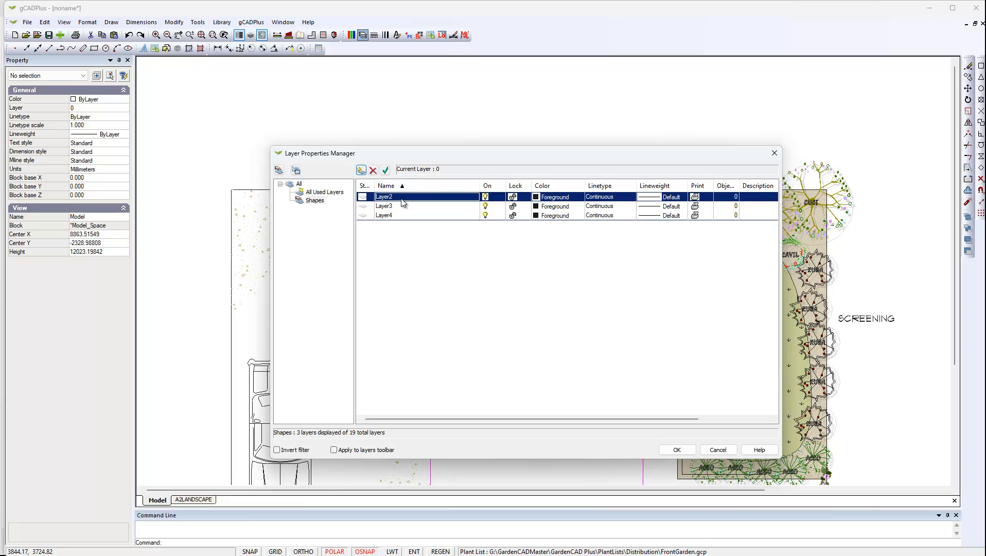
left_click(677, 449)
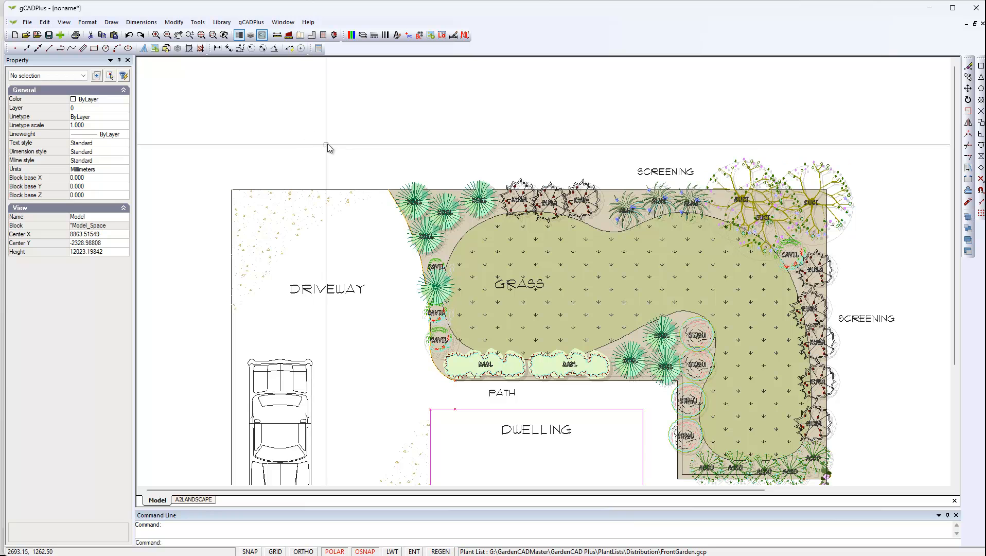
Make Layer2 from the Shapes filter the current layer
left_click(362, 35)
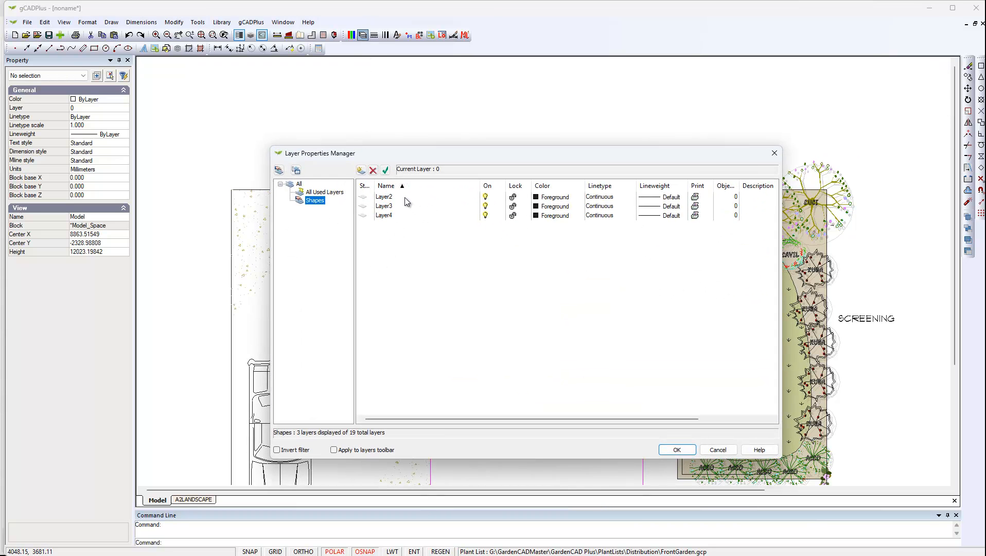
left_click(404, 198)
left_click(384, 170)
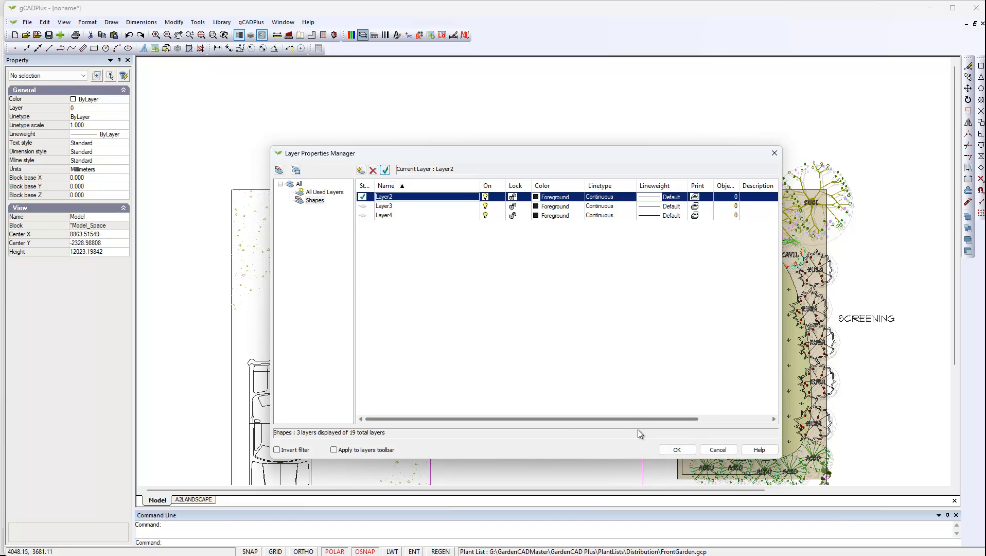
left_click(676, 450)
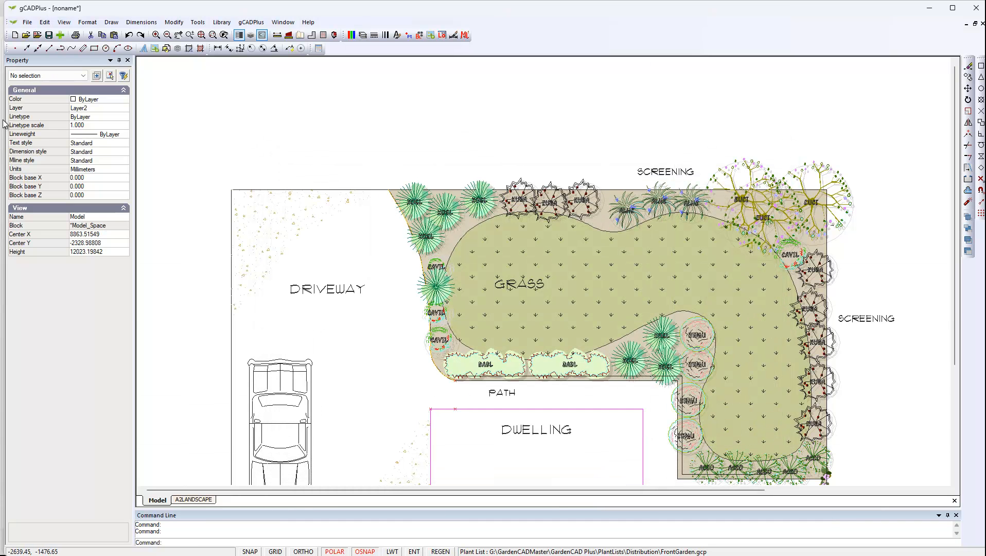
Draw a centre-radius circle in the empty area just above the driveway
left_click(111, 22)
mouse_move(171, 148)
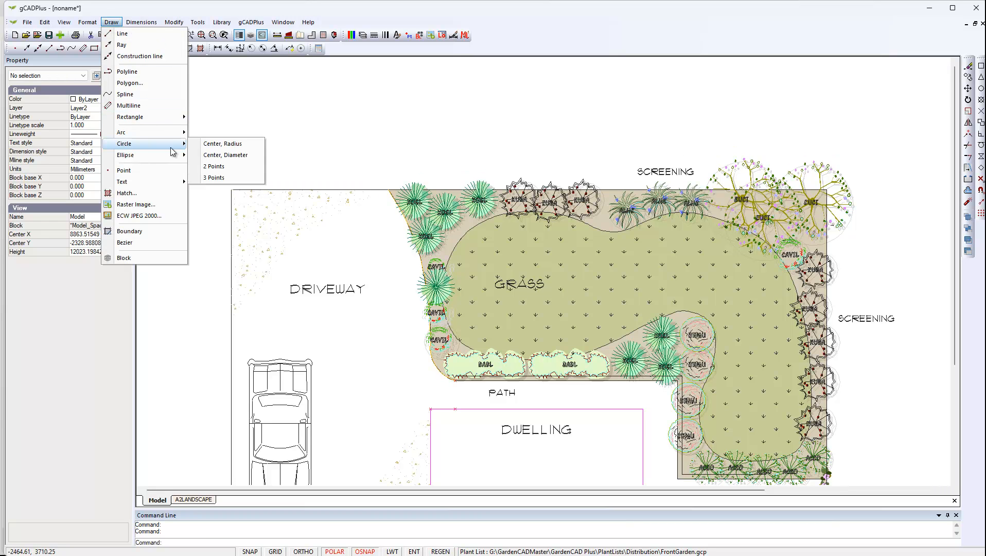
left_click(221, 144)
left_click(258, 122)
left_click(304, 152)
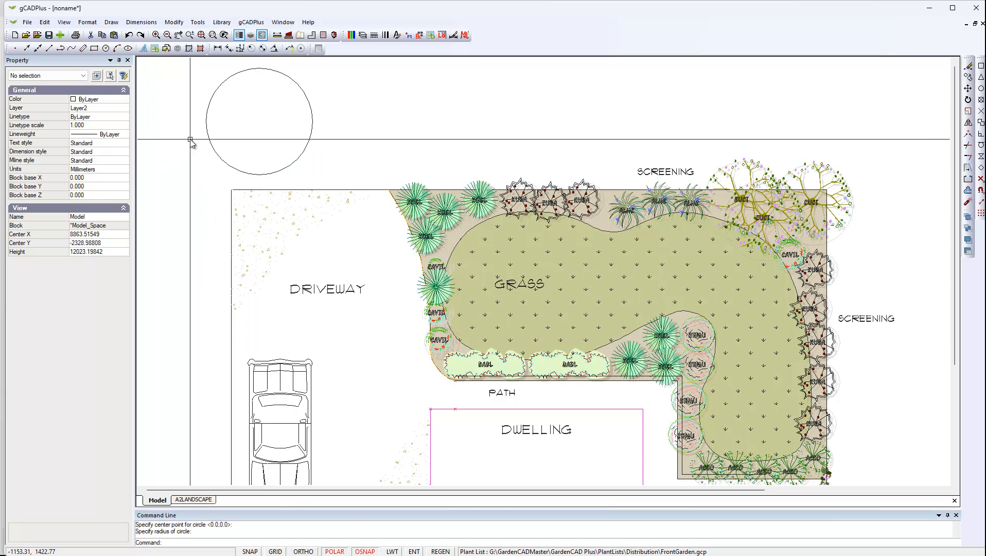
Make Layer3 current, draw a two-corner rectangle about 2797 by 1923 mm overlapping the circle, and check both shapes' properties
left_click(126, 111)
left_click(124, 109)
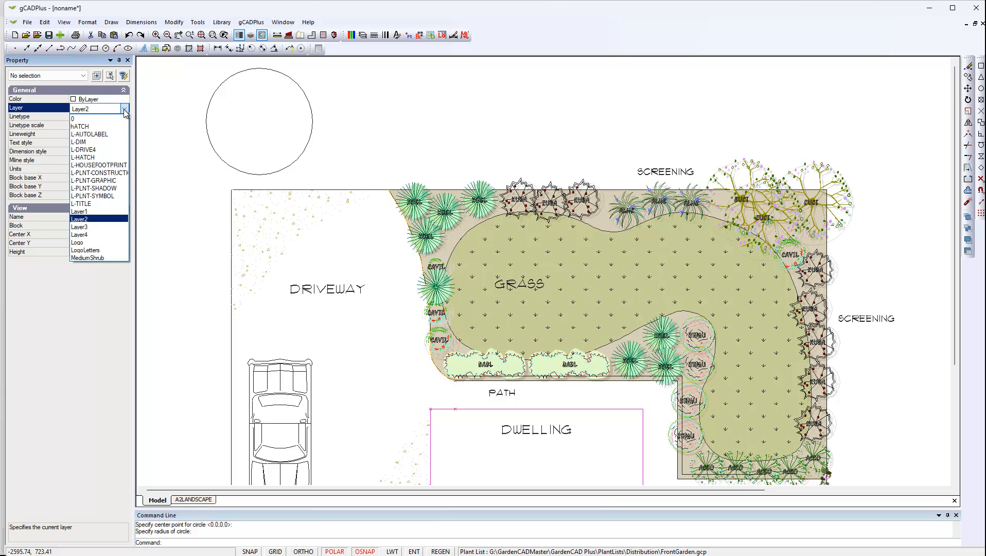
left_click(98, 227)
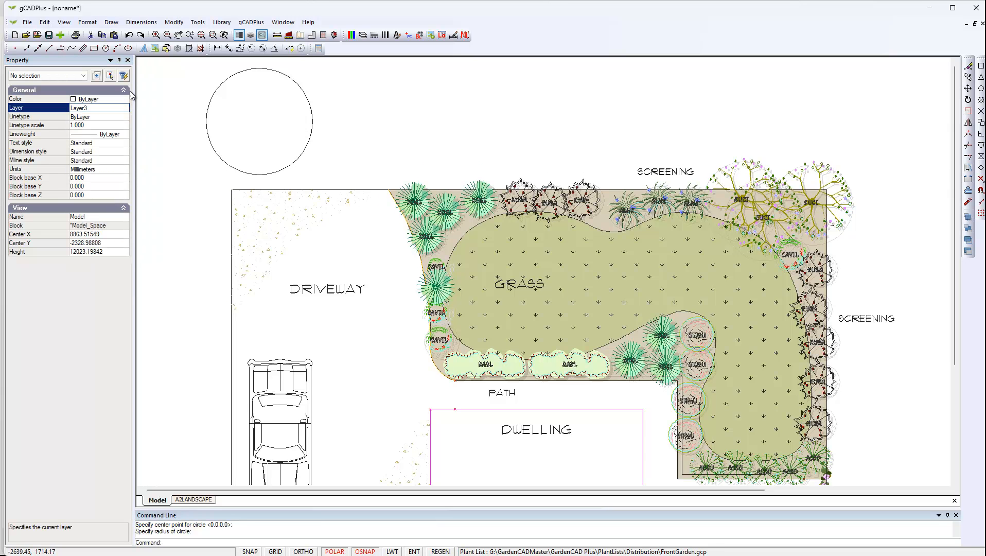
left_click(111, 22)
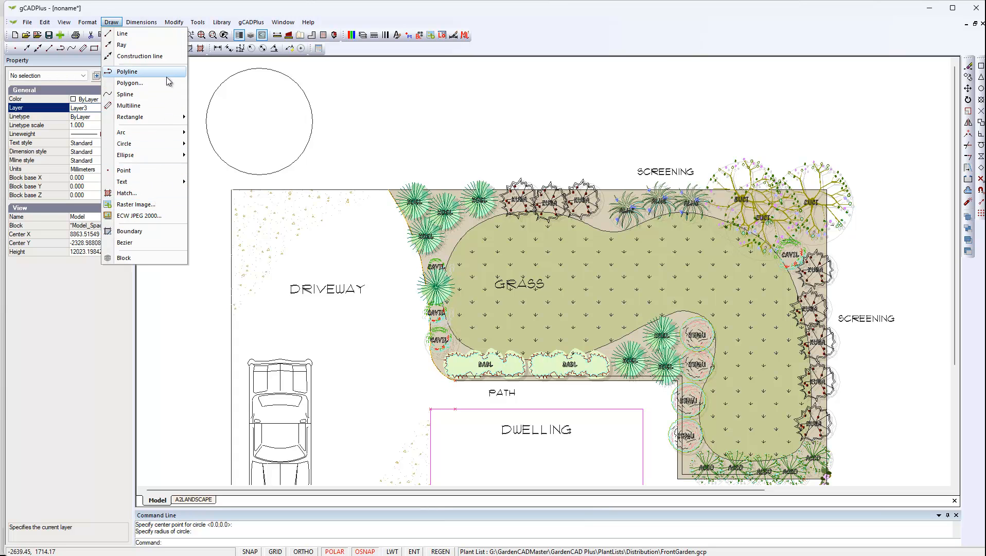
left_click(205, 118)
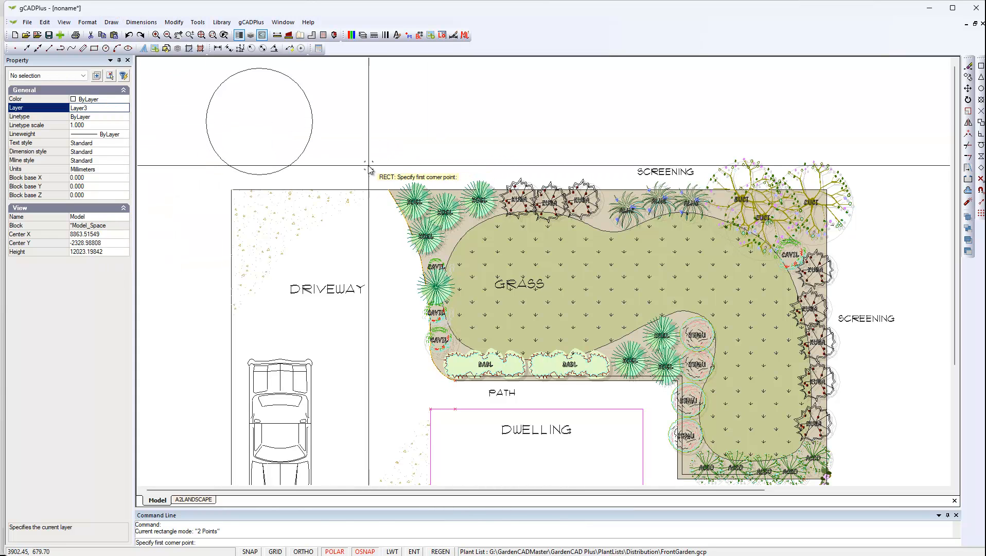
left_click(391, 165)
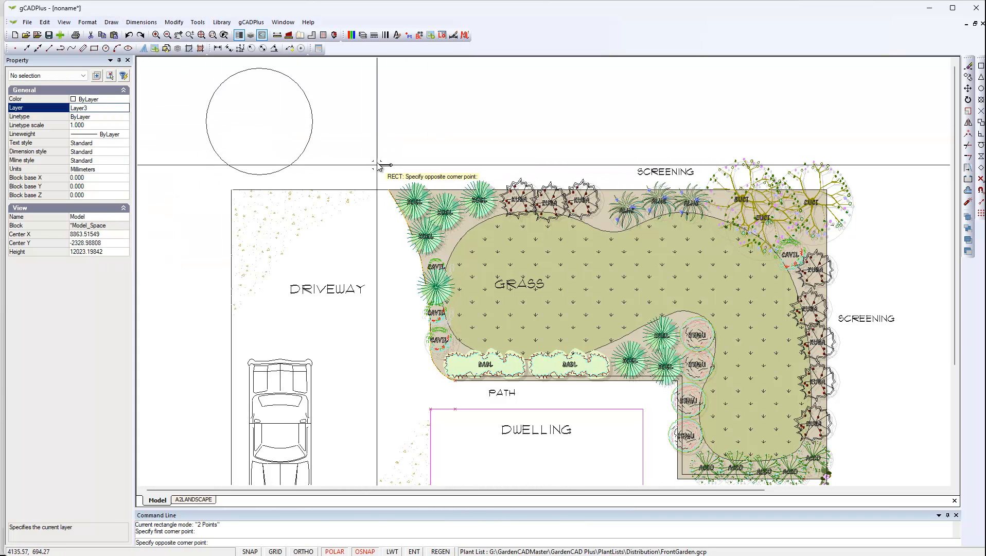
left_click(292, 97)
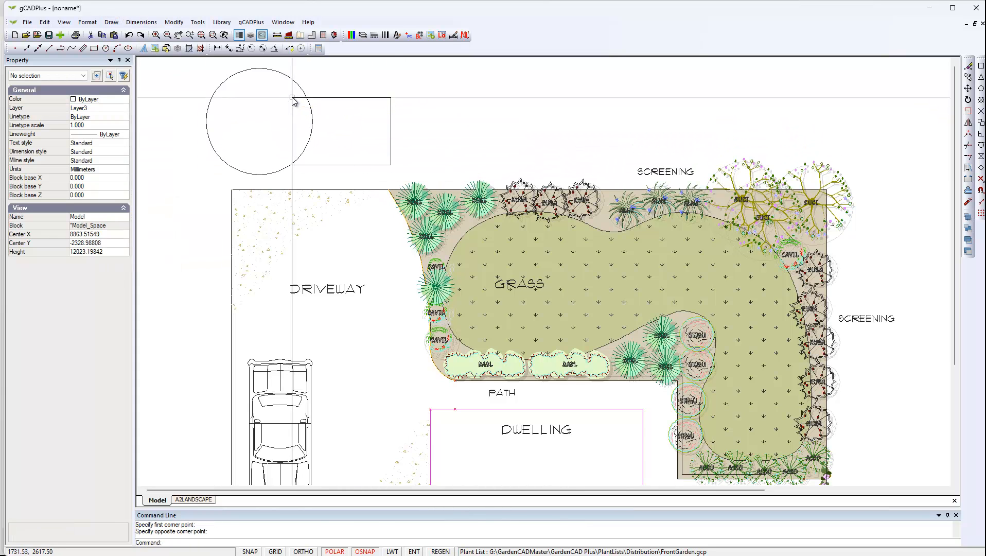
left_click(362, 98)
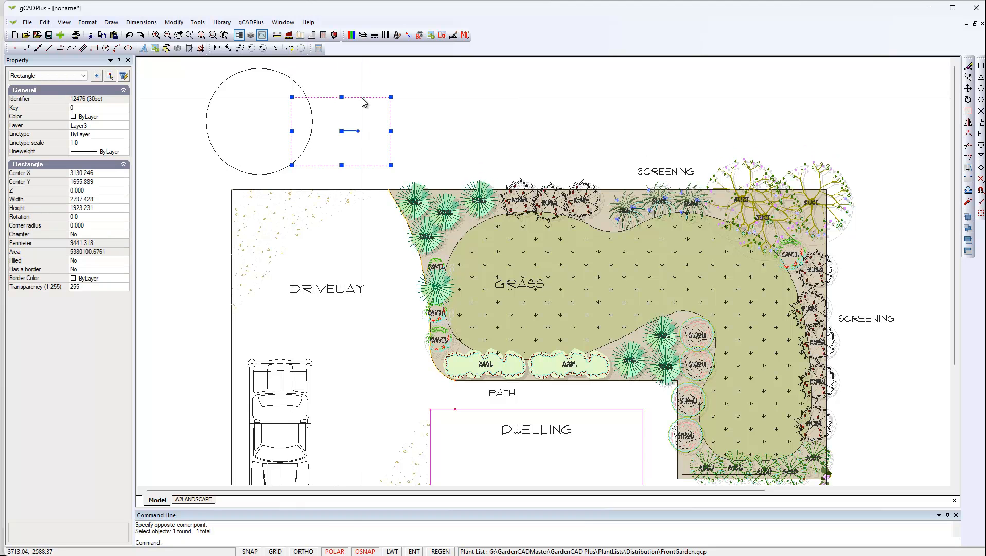
key("Escape")
left_click(297, 83)
key("Escape")
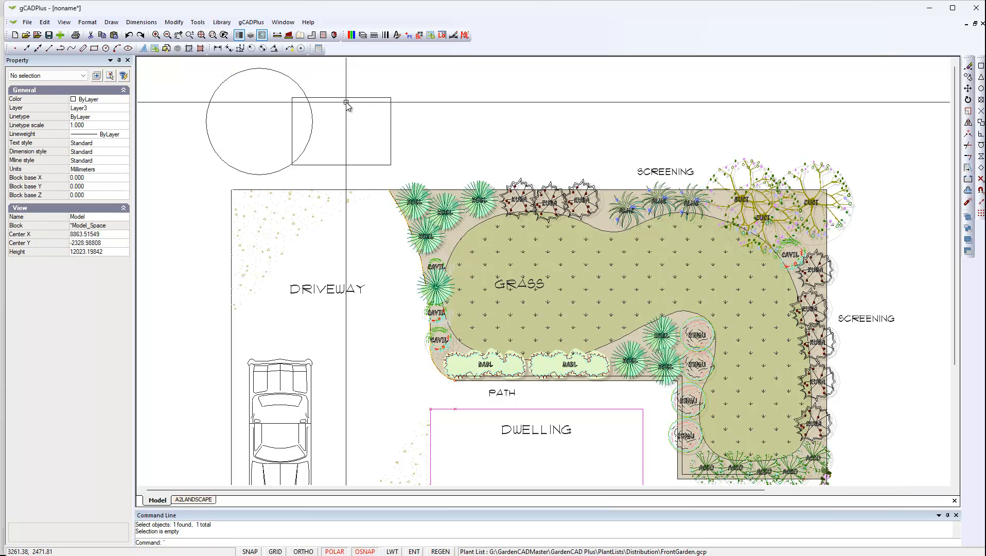
Make Layer4 current and draw a closed triangular polyline with a perimeter of about 5283 mm above the planting, beside the rectangle
left_click(122, 110)
left_click(124, 108)
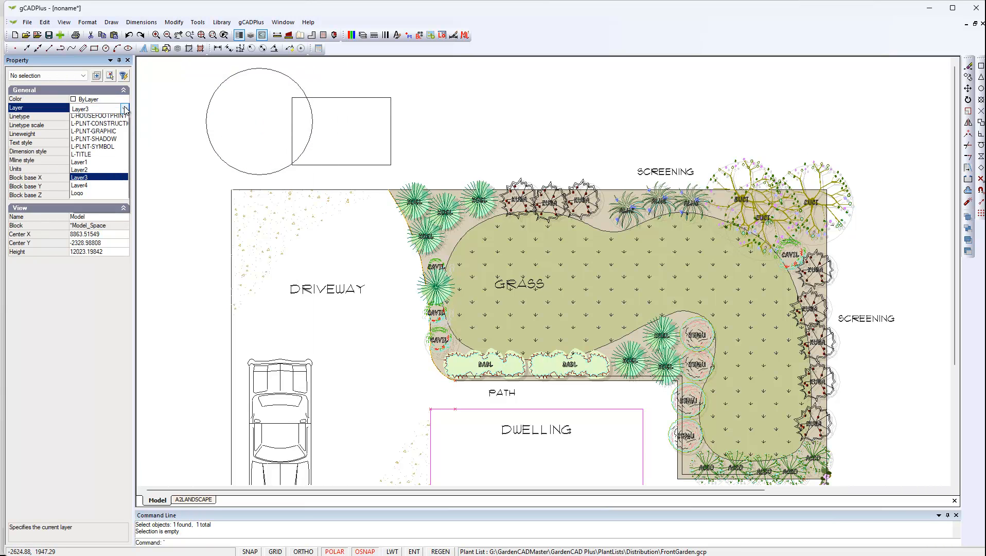
left_click(109, 234)
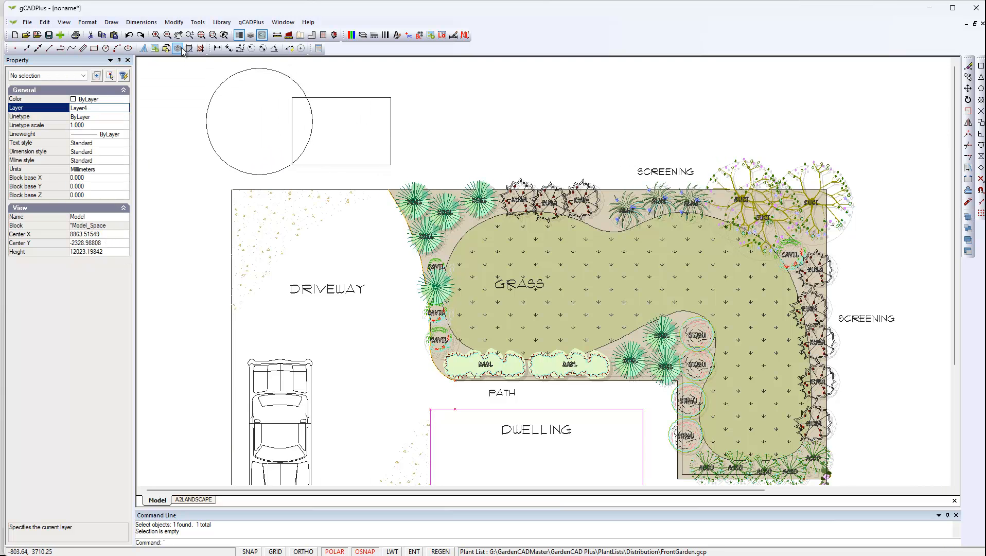
left_click(112, 23)
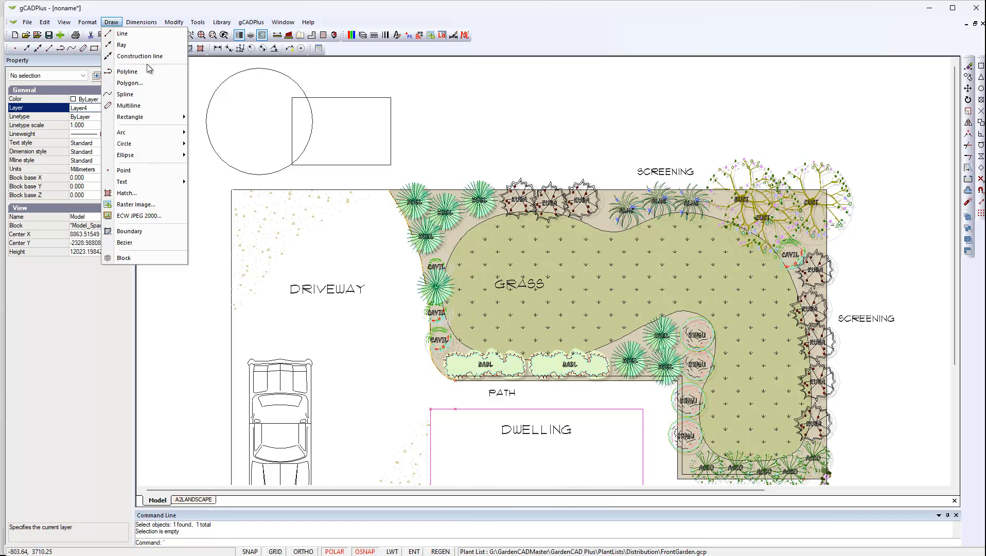
left_click(138, 72)
left_click(520, 164)
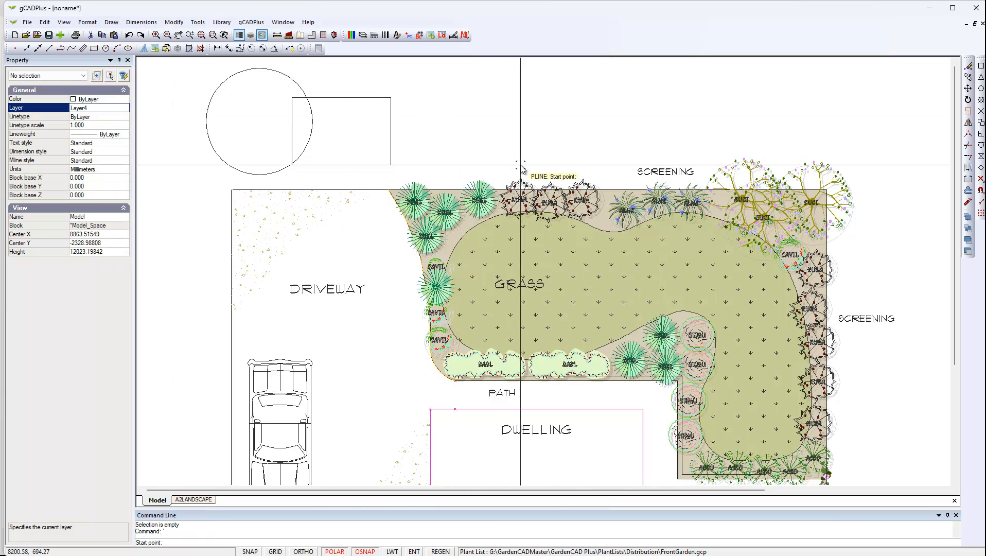
left_click(451, 165)
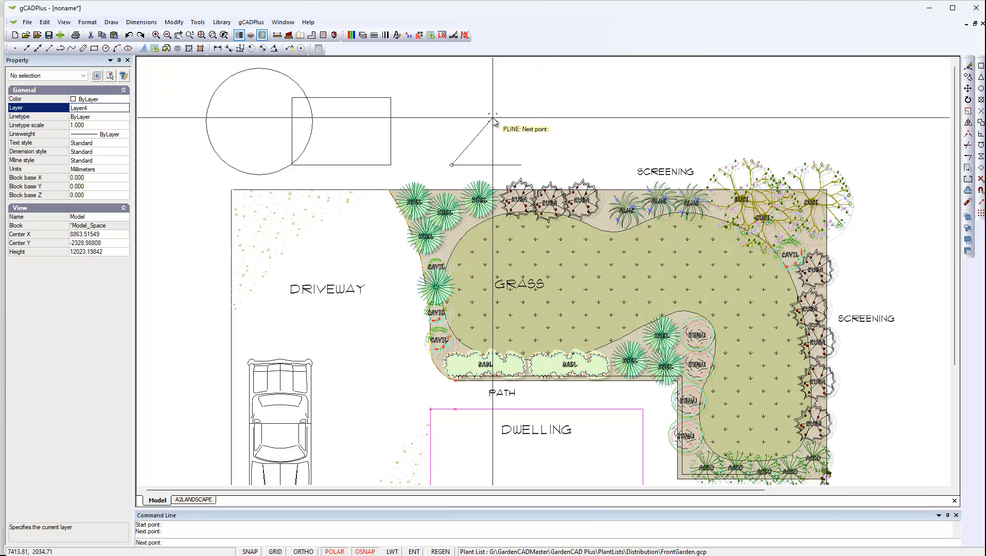
left_click(493, 117)
right_click(505, 129)
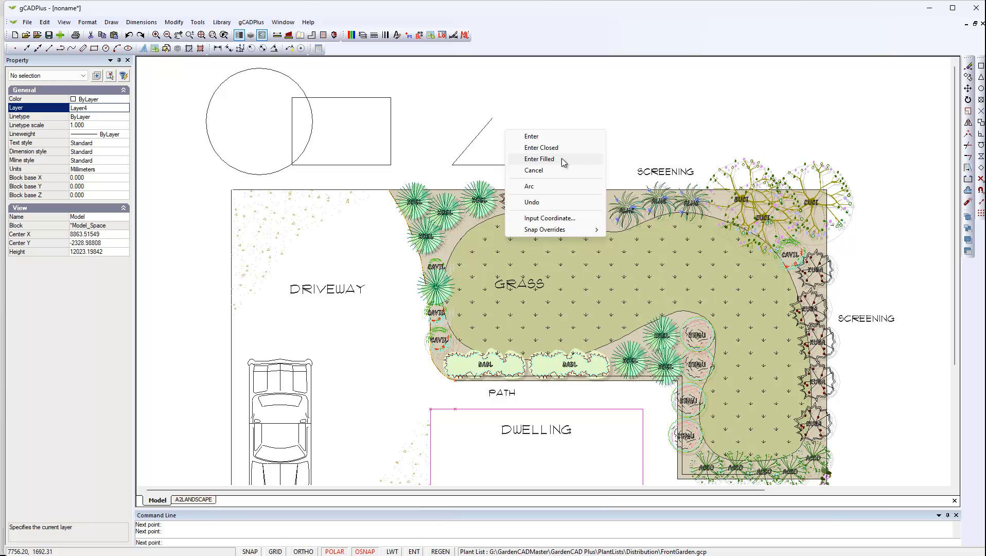
left_click(552, 147)
left_click(512, 150)
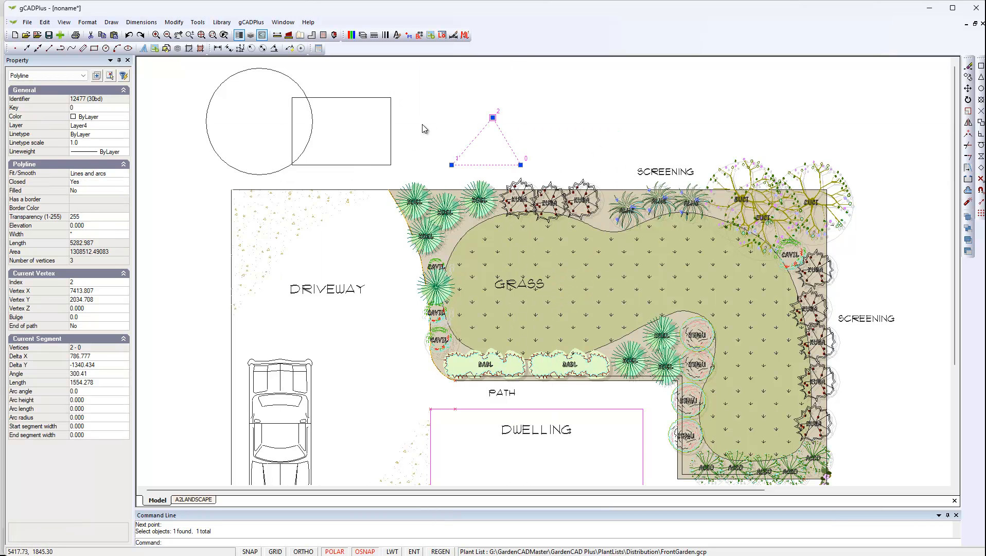
key("Escape")
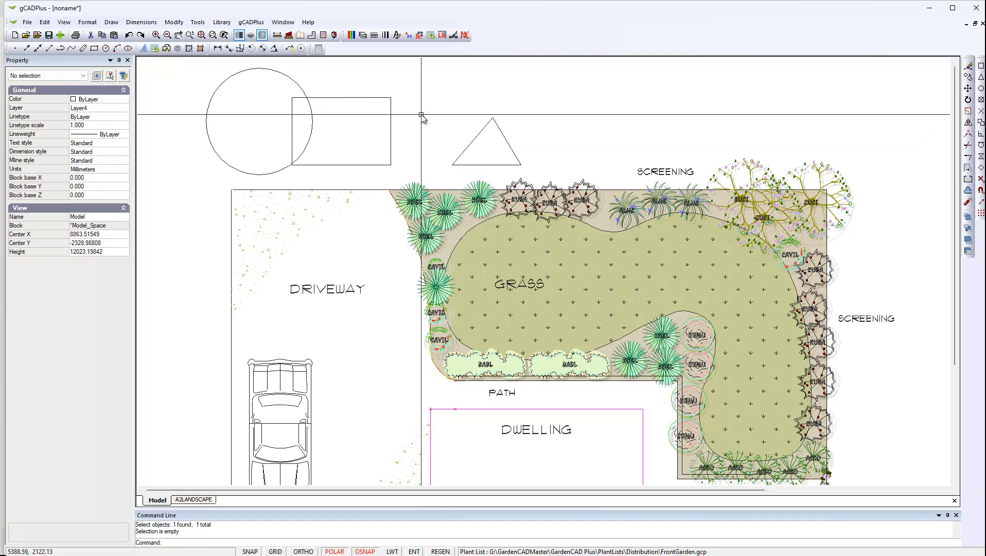
In the Shapes filter, make Layer2 the current layer, turn off Layer3 and Layer4, and apply the layer changes
left_click(362, 35)
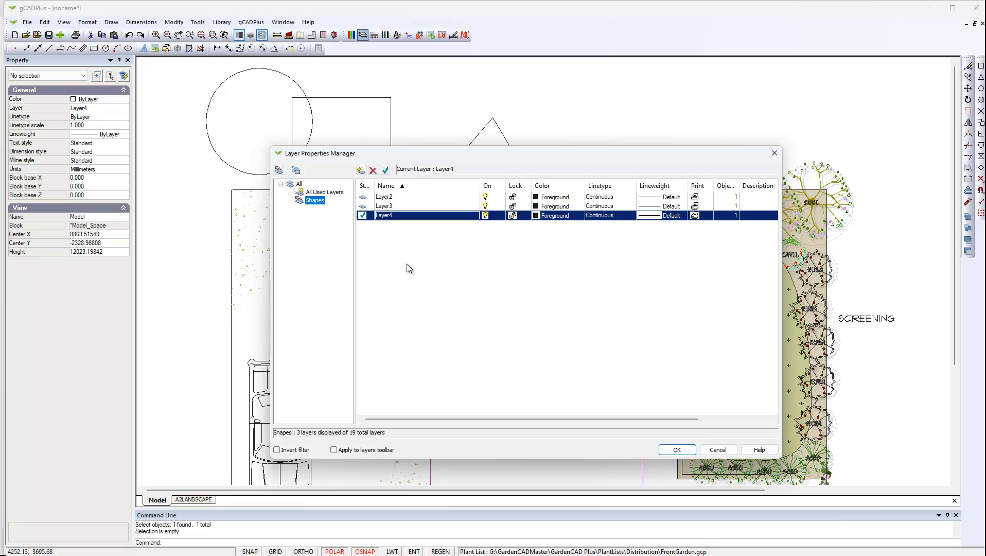
left_click(402, 199)
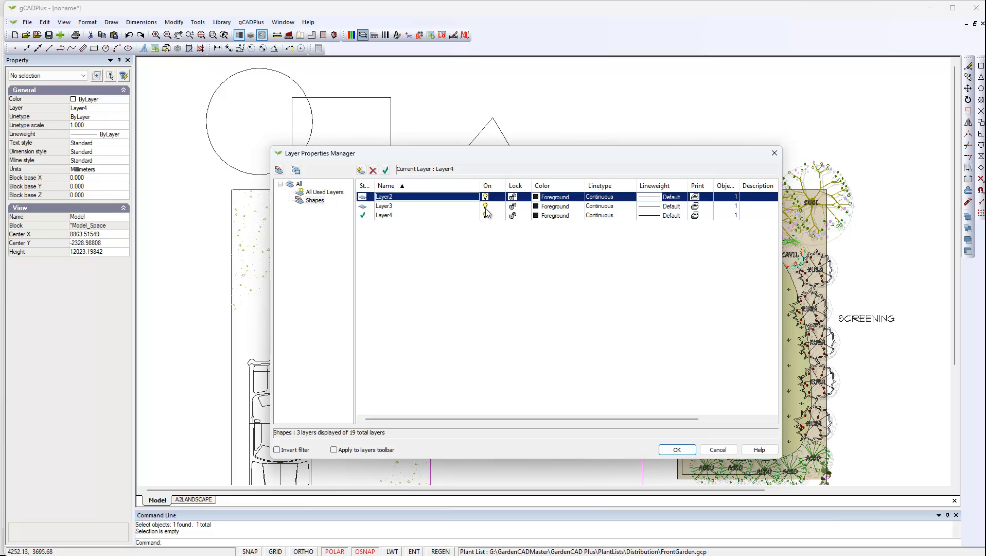
left_click(385, 170)
left_click(487, 209)
left_click(486, 215)
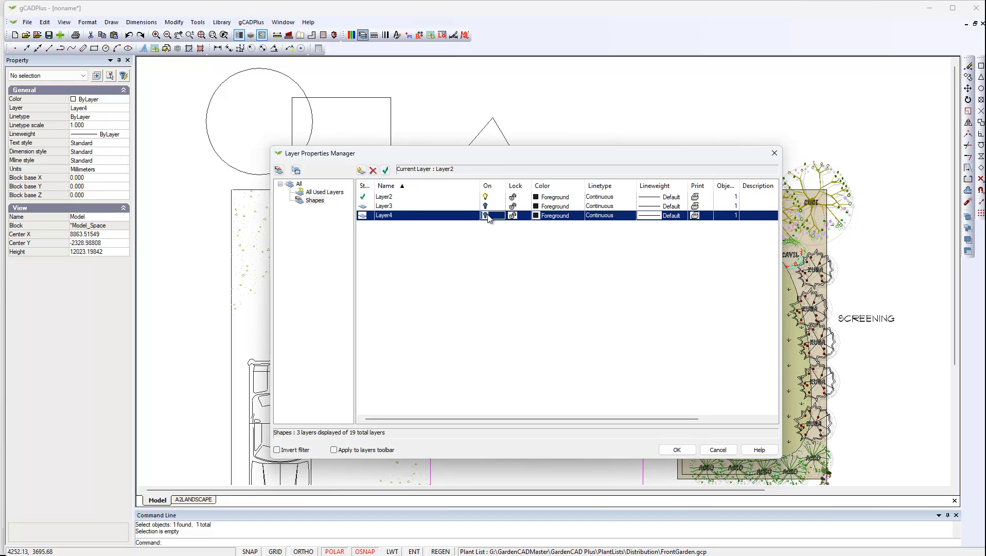
left_click(677, 449)
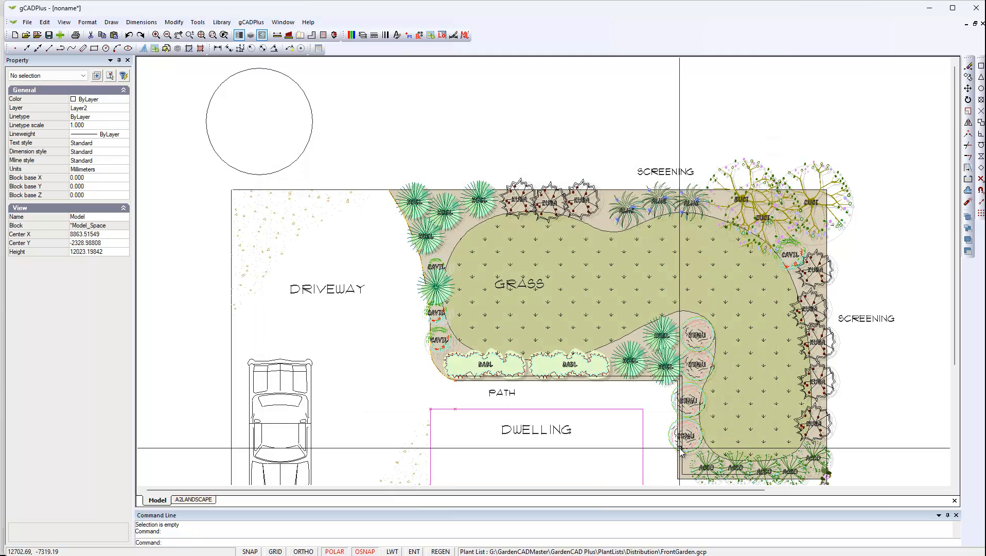
Turn off the visibility of the whole Shapes layer group, including the current layer, and apply the change
left_click(362, 35)
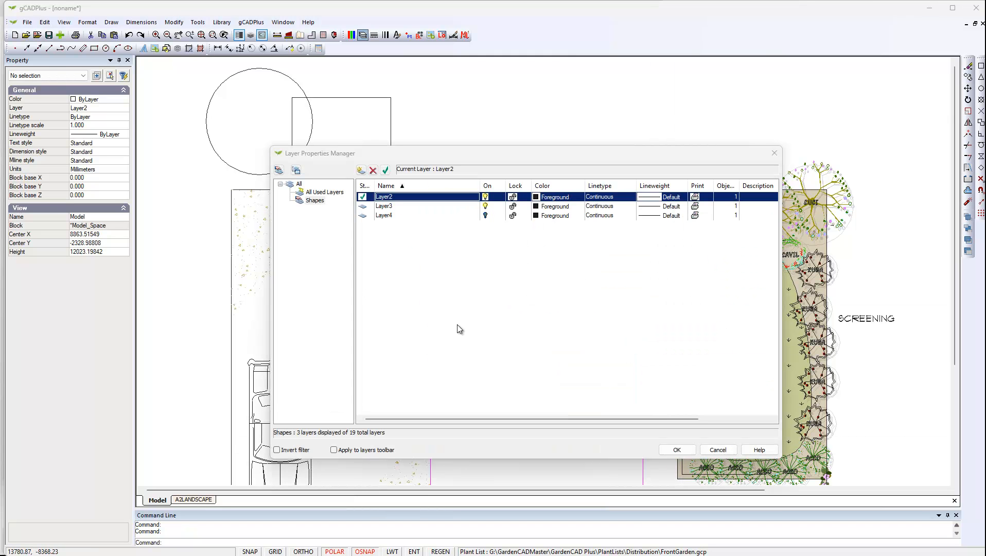
right_click(314, 201)
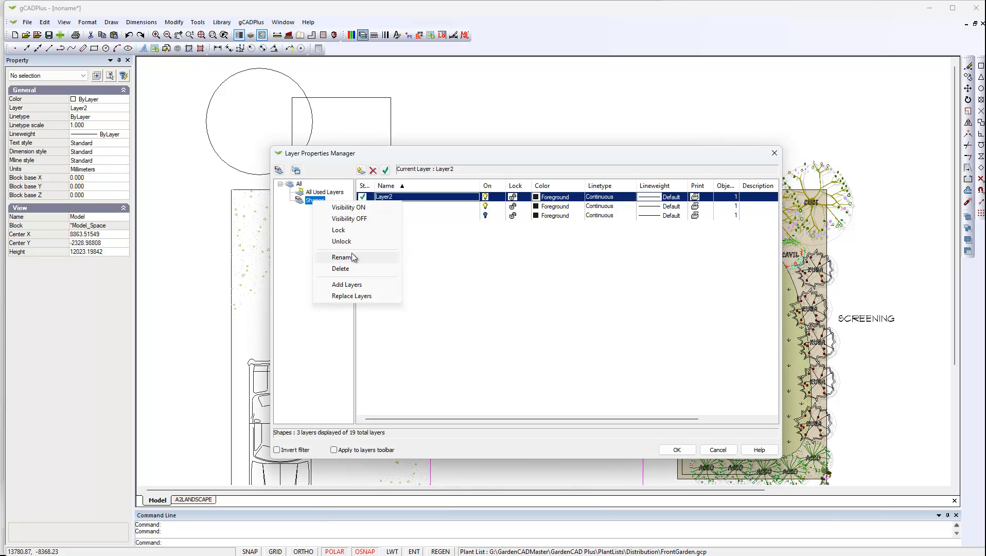
left_click(362, 220)
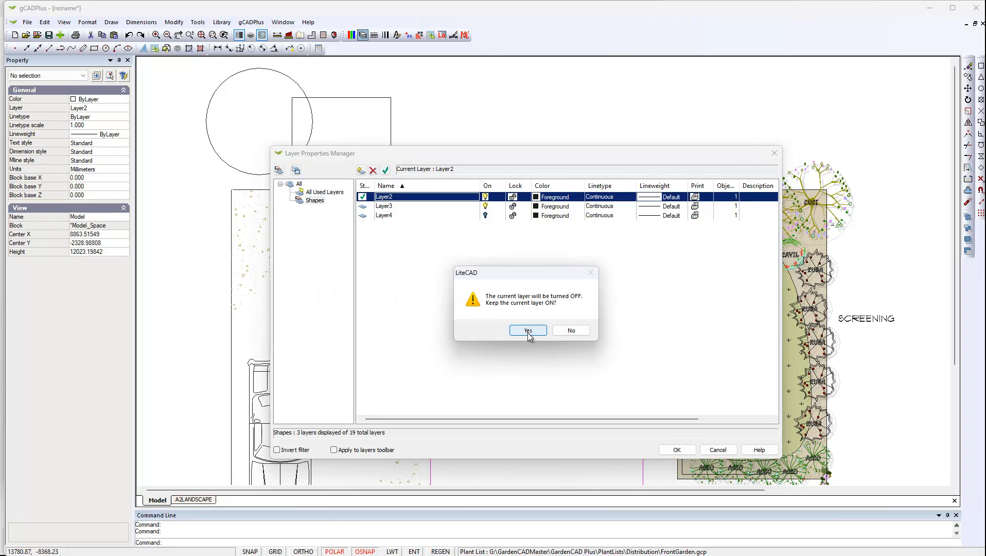
left_click(570, 331)
left_click(673, 450)
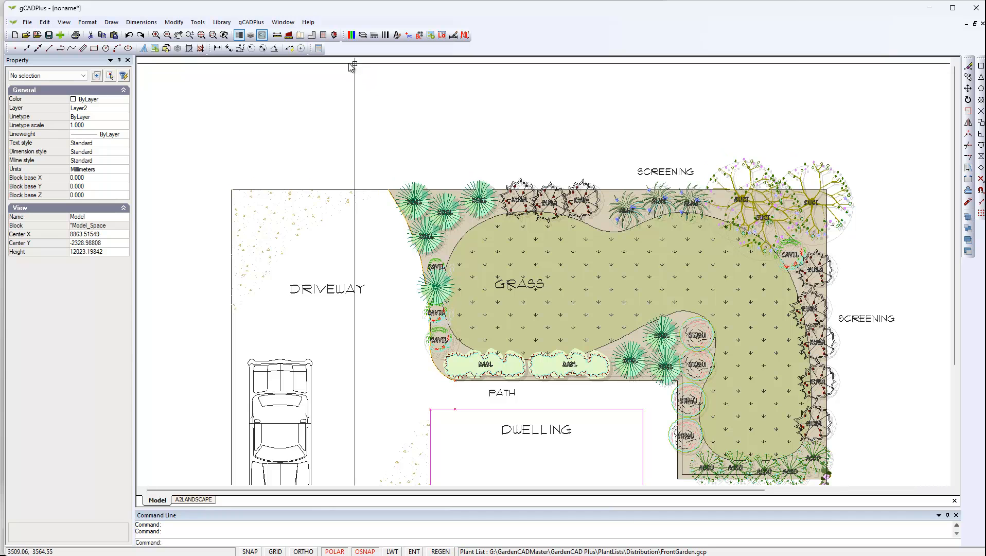
Turn on the visibility of every layer in the All Used Layers filter
left_click(362, 35)
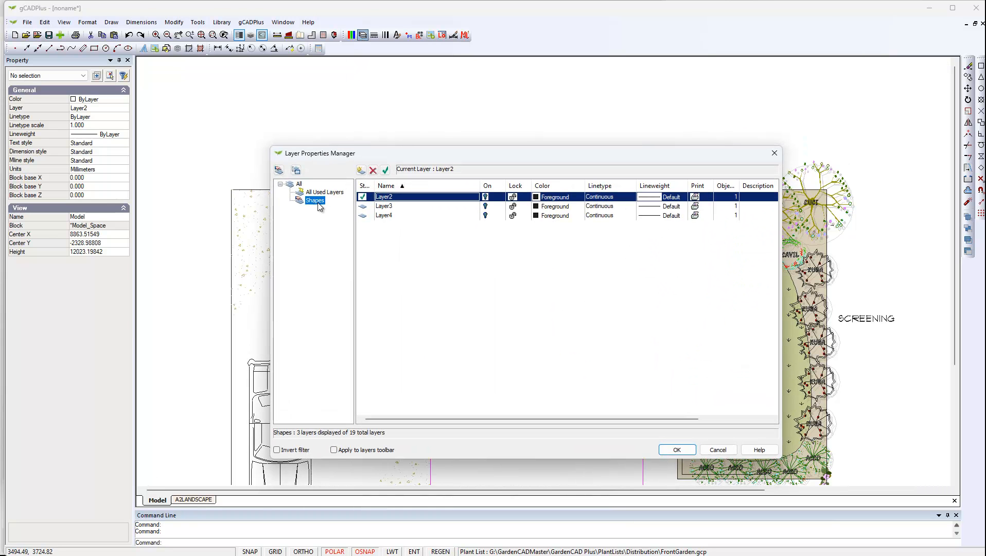
right_click(301, 193)
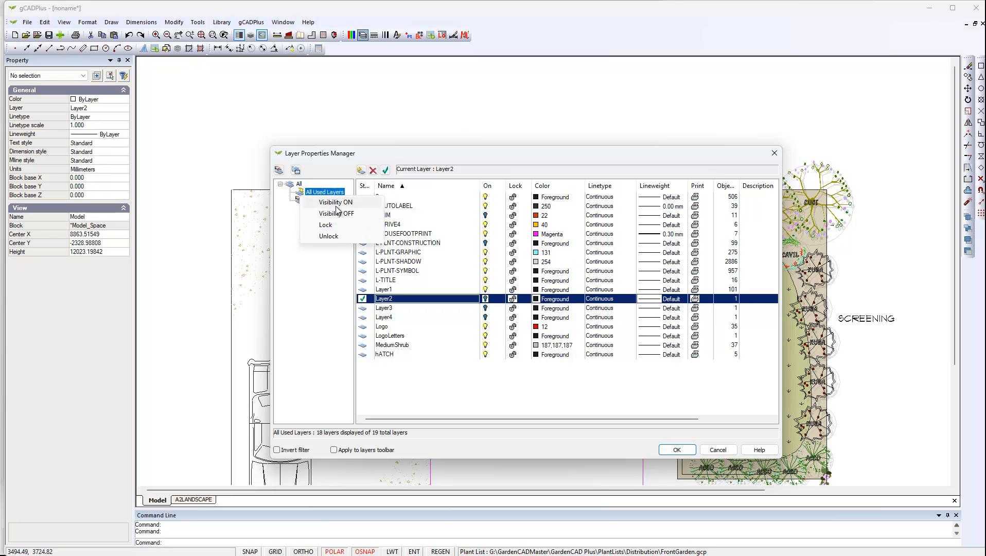
left_click(336, 205)
Lock all layers in the Shapes group through its filter and apply the change
left_click(313, 201)
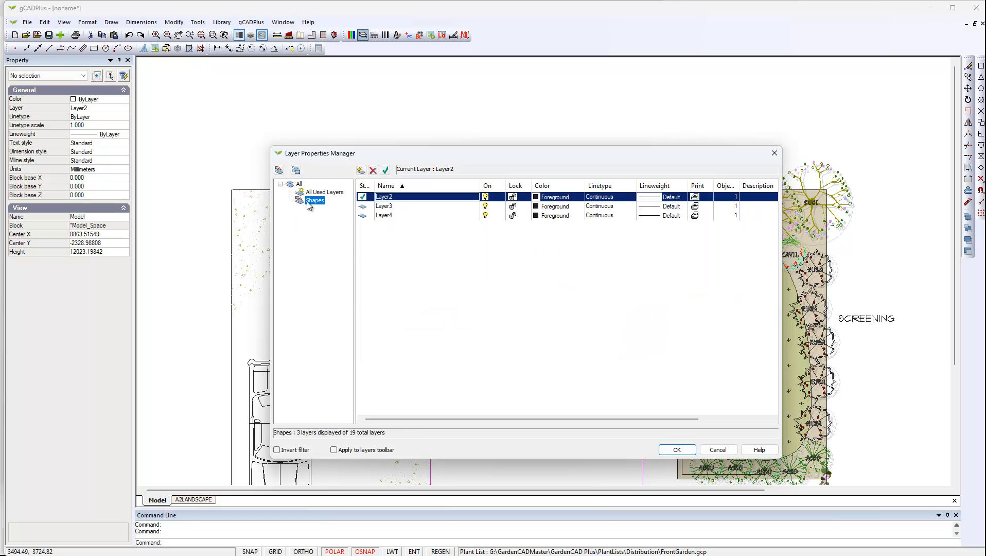
right_click(309, 205)
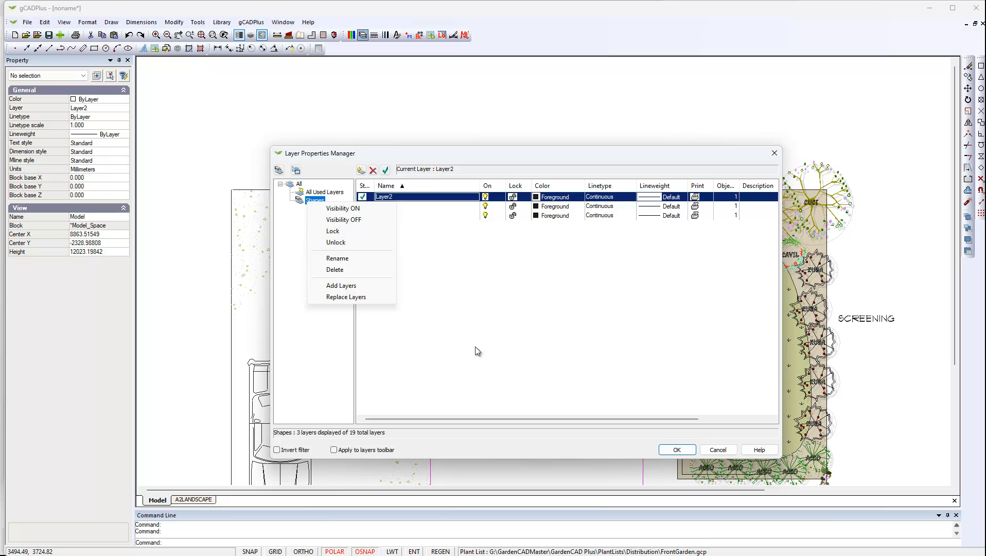
left_click(385, 231)
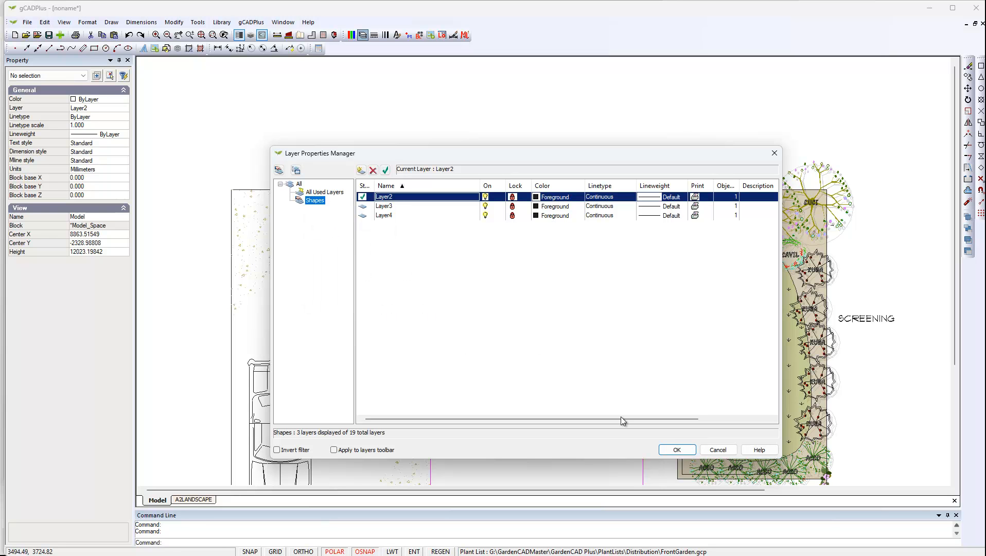
left_click(677, 449)
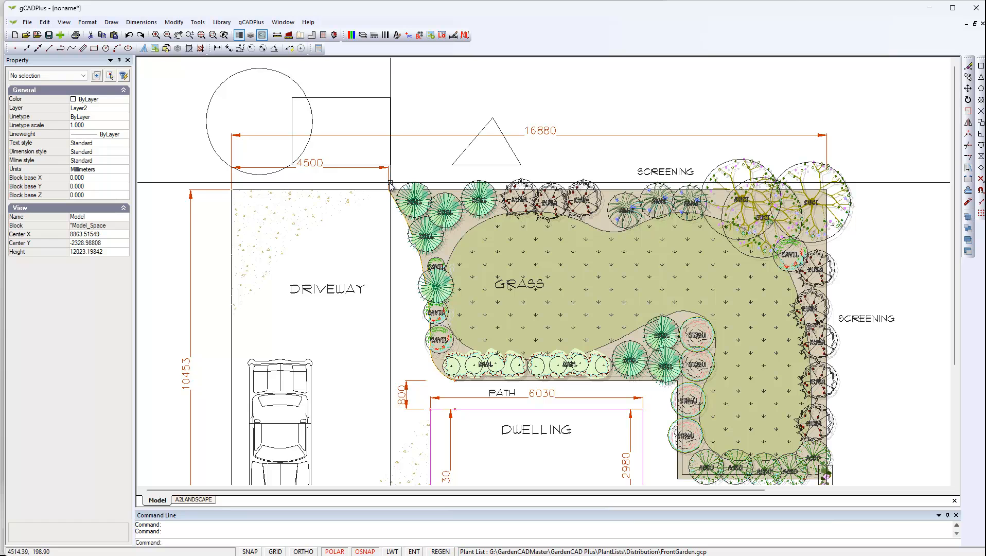
Test object selection on the locked shapes by picking and with a crossing window, comparing with the 4500 dimension above the driveway
left_click(396, 110)
left_click(363, 103)
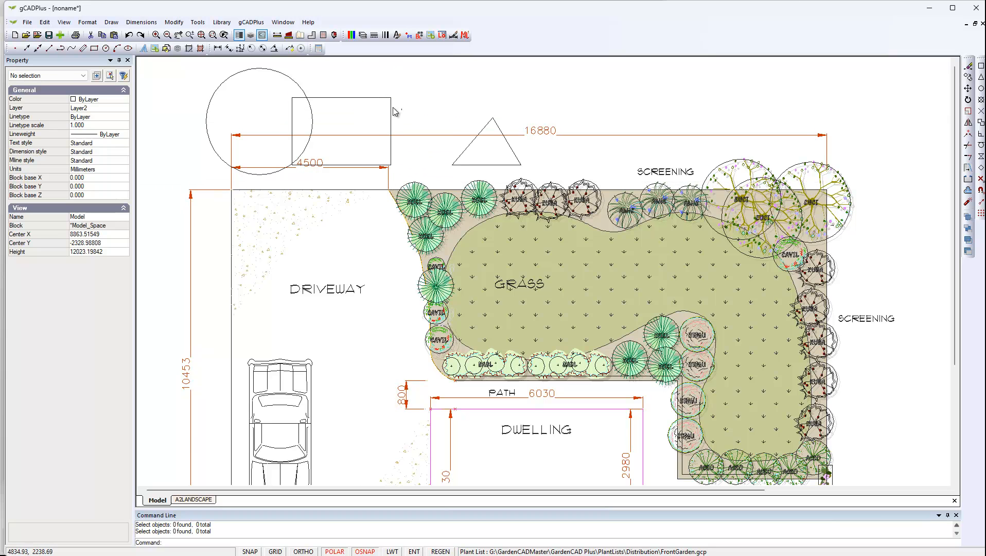
left_click(367, 168)
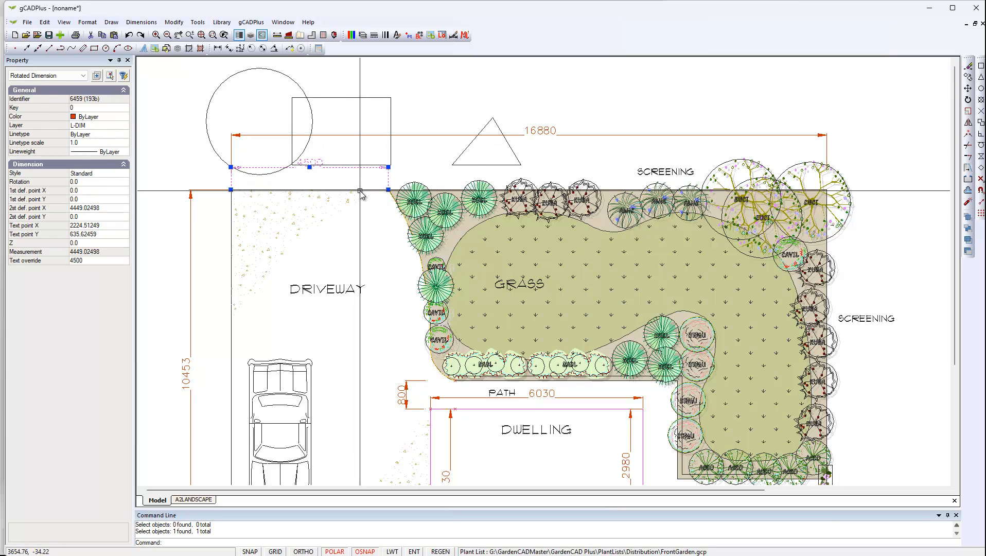
key("Escape")
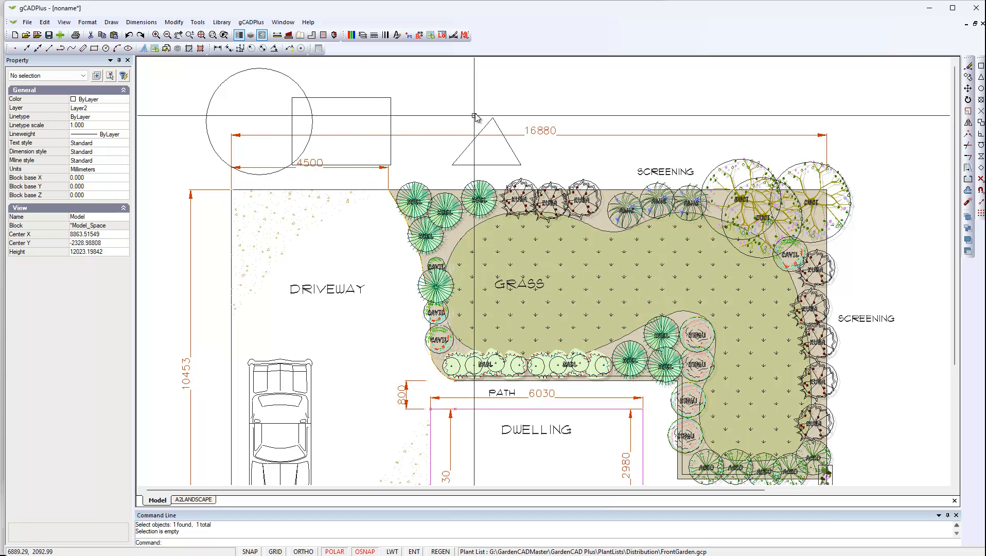
left_click(502, 126)
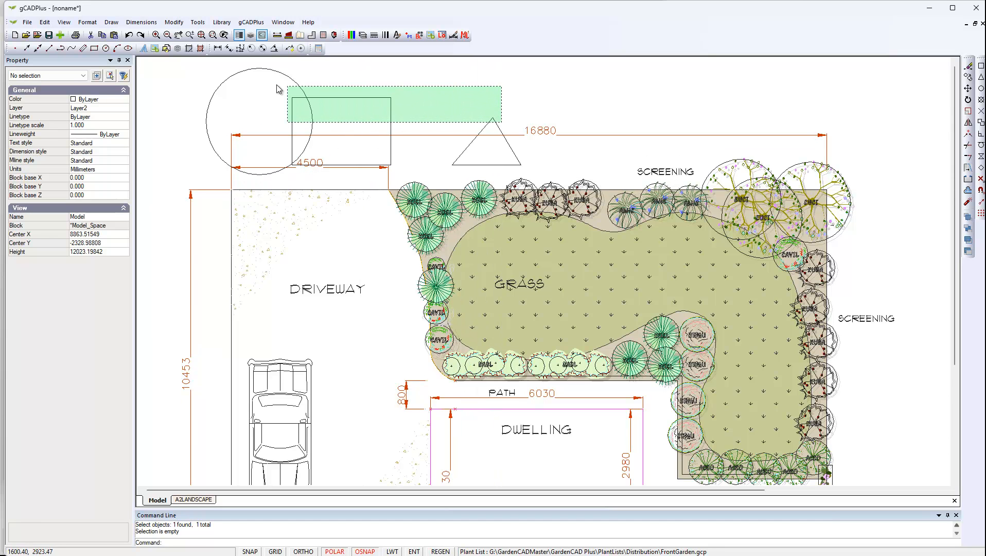
left_click(181, 84)
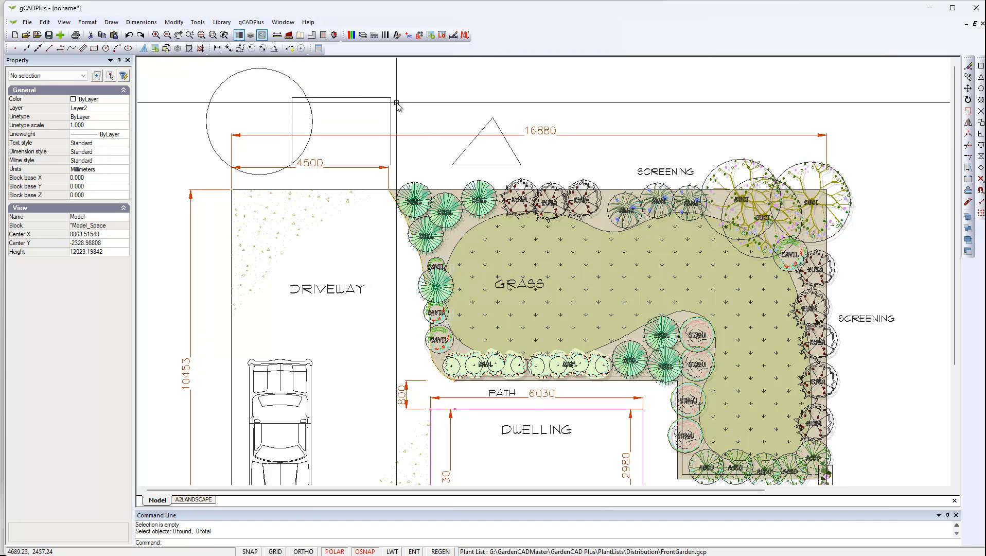